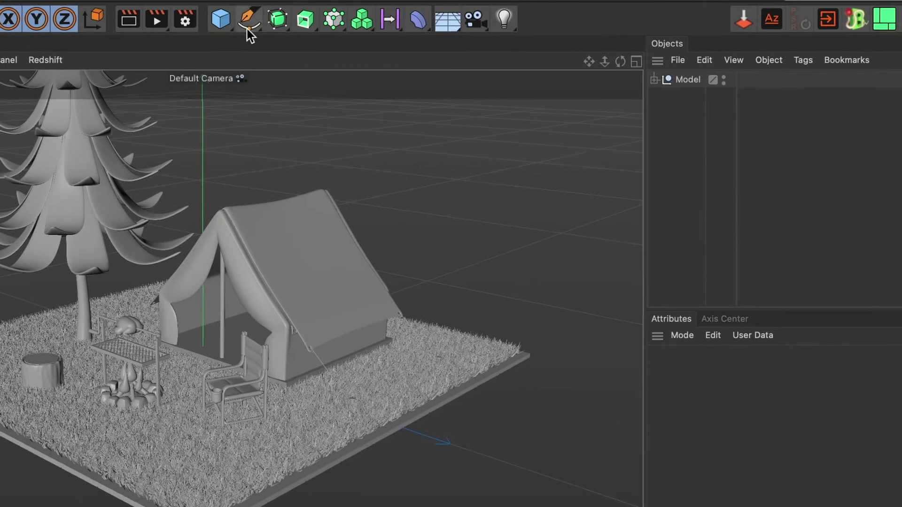
Add a circle spline to the scene and set its plane to XZ.
{"action": "left_click", "coordinate": [337, 15]}
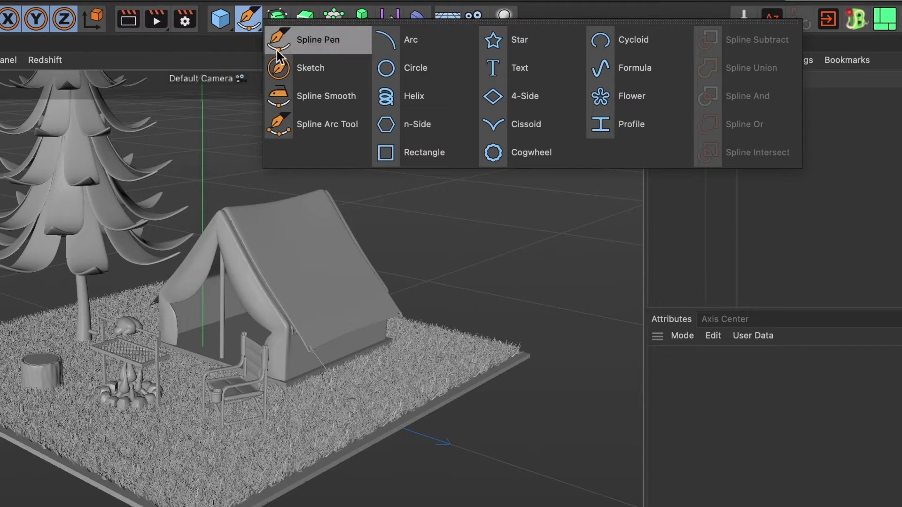
{"action": "left_click", "coordinate": [428, 71]}
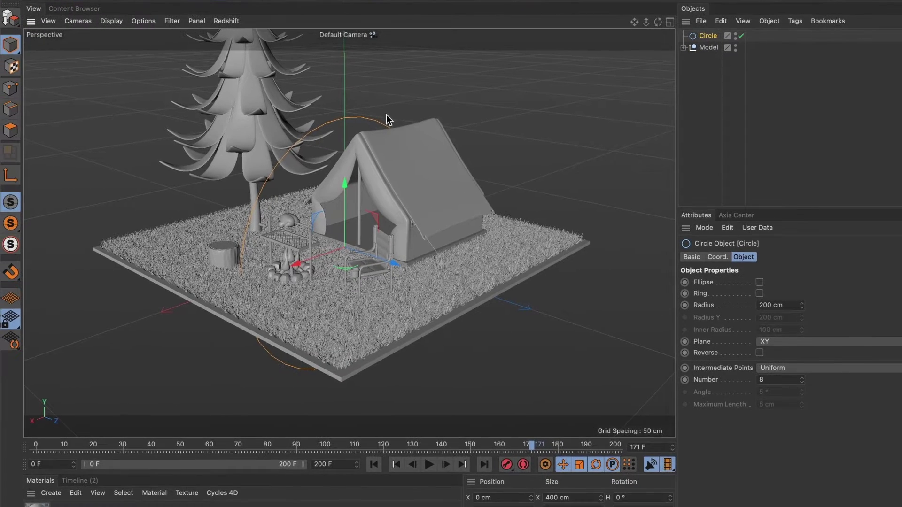
{"action": "left_click", "coordinate": [791, 344]}
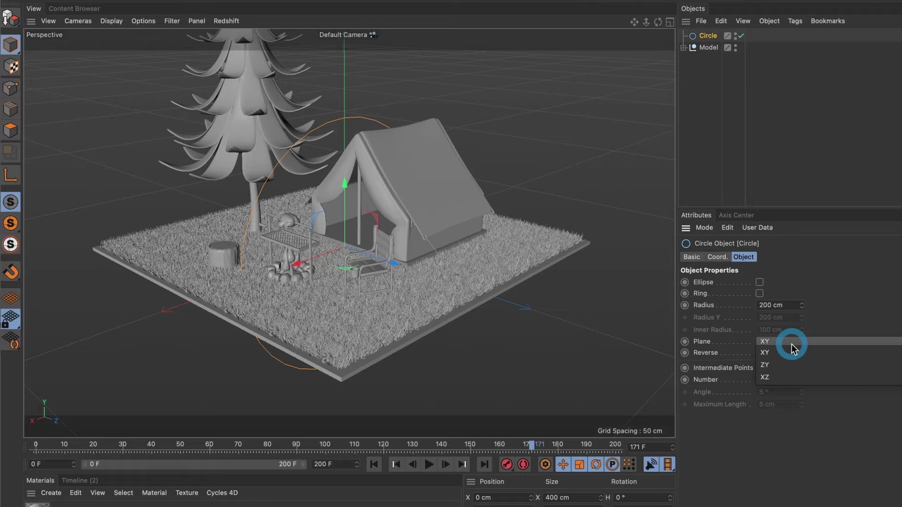
{"action": "left_click", "coordinate": [779, 376]}
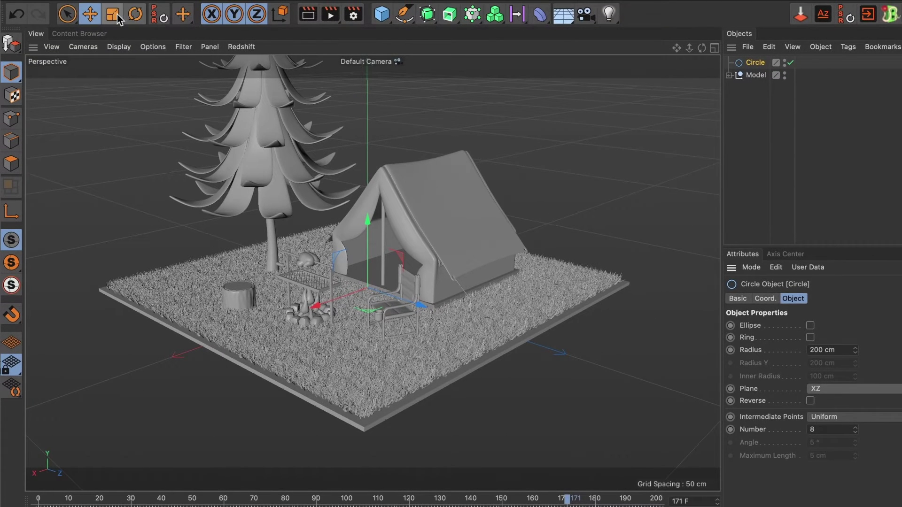
Scale the circle up to a radius of about 1339 cm so it widely surrounds the campsite model.
{"action": "left_click", "coordinate": [109, 0]}
{"action": "left_click_drag", "start_coordinate": [471, 315], "coordinate": [383, 337]}
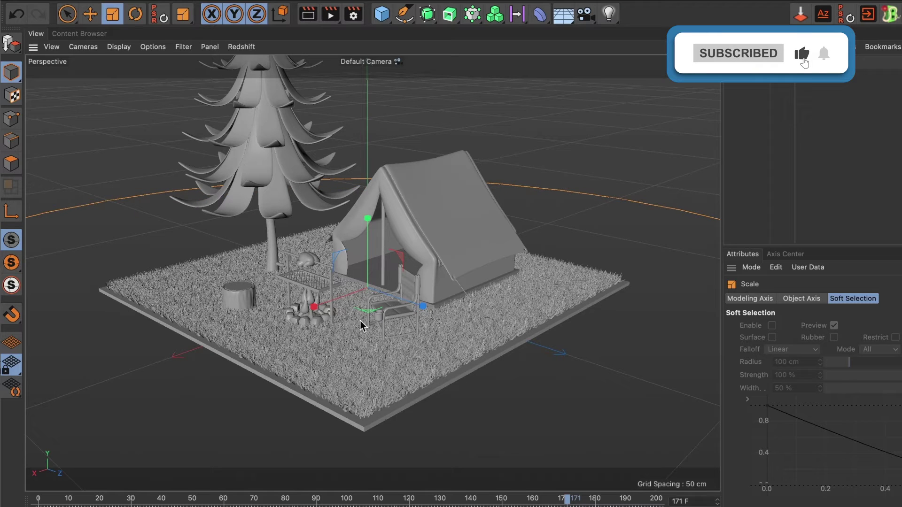
{"action": "scroll", "coordinate": [363, 324], "scroll_direction": "down", "scroll_amount": 2}
{"action": "scroll", "coordinate": [358, 331], "scroll_direction": "down", "scroll_amount": 3}
{"action": "left_click_drag", "start_coordinate": [262, 331], "coordinate": [542, 316]}
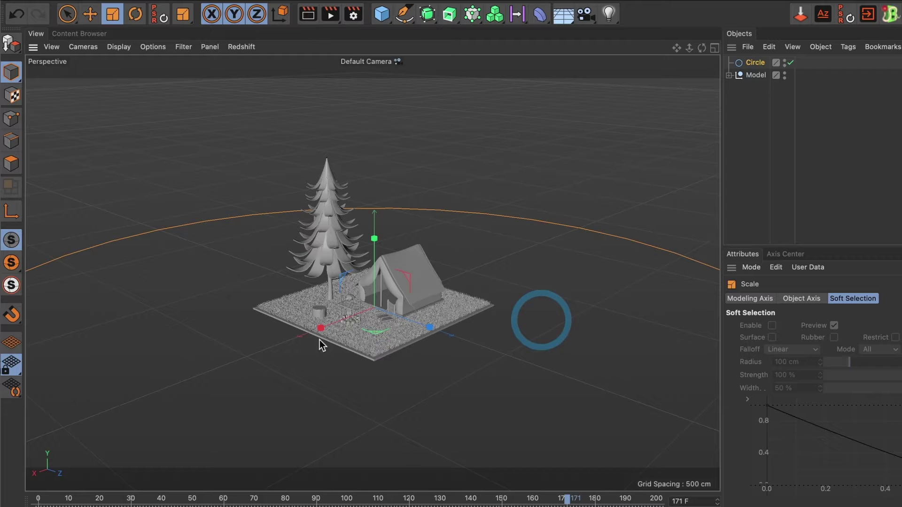
{"action": "scroll", "coordinate": [357, 341], "scroll_direction": "down", "scroll_amount": 3}
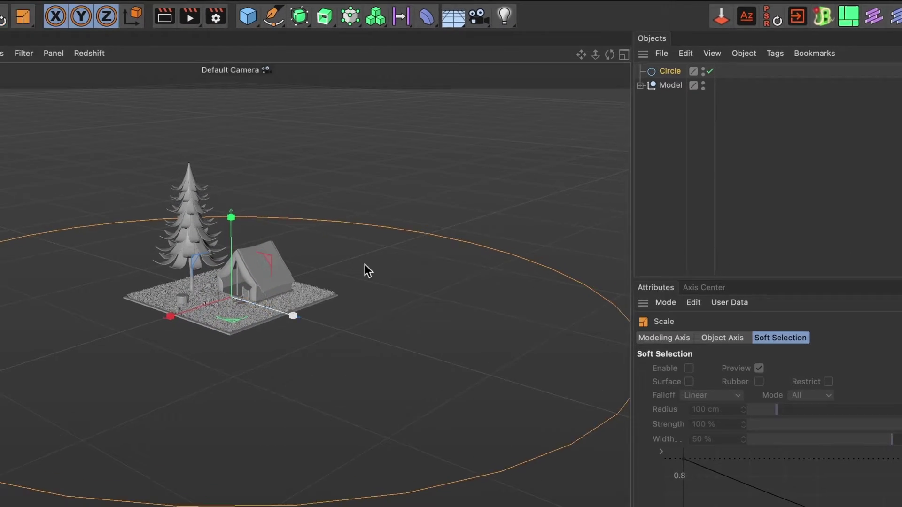
Set the circle's number of intermediate points to 20.
{"action": "left_click", "coordinate": [593, 79]}
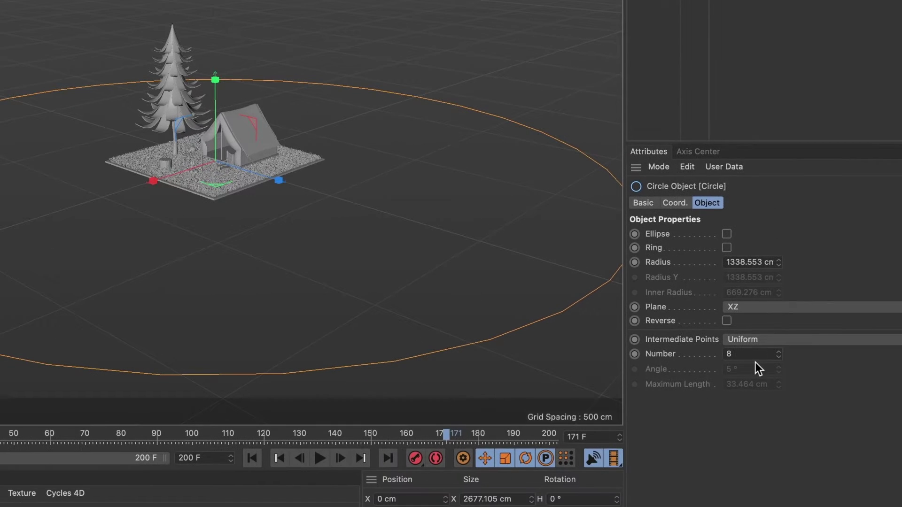
{"action": "left_click", "coordinate": [747, 355]}
{"action": "key", "text": "BackSpace"}
{"action": "type", "text": "20"}
{"action": "key", "text": "Return"}
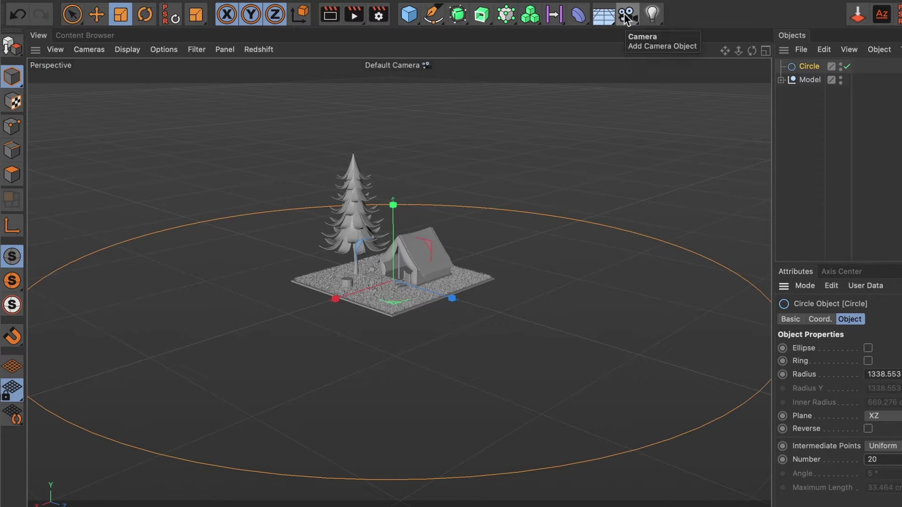
Add a camera to the scene and give it an Align to Spline tag.
{"action": "left_click", "coordinate": [626, 15]}
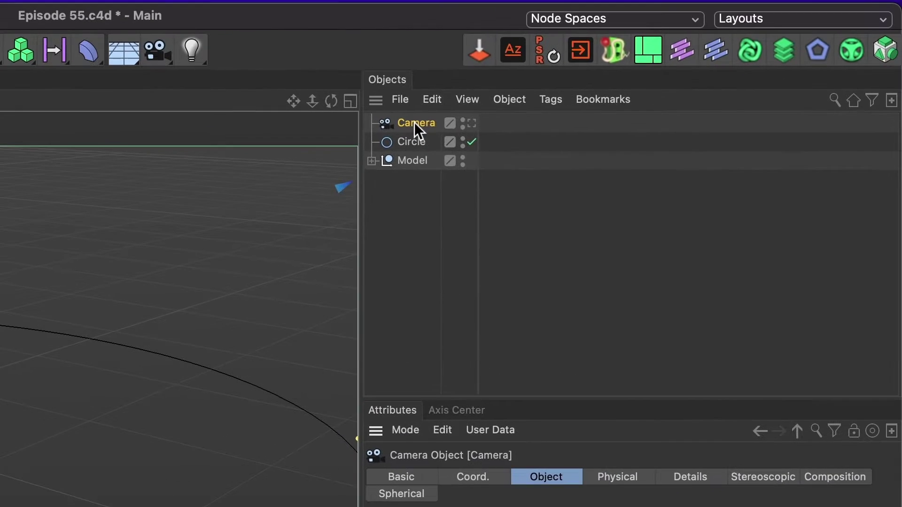
{"action": "right_click", "coordinate": [414, 123]}
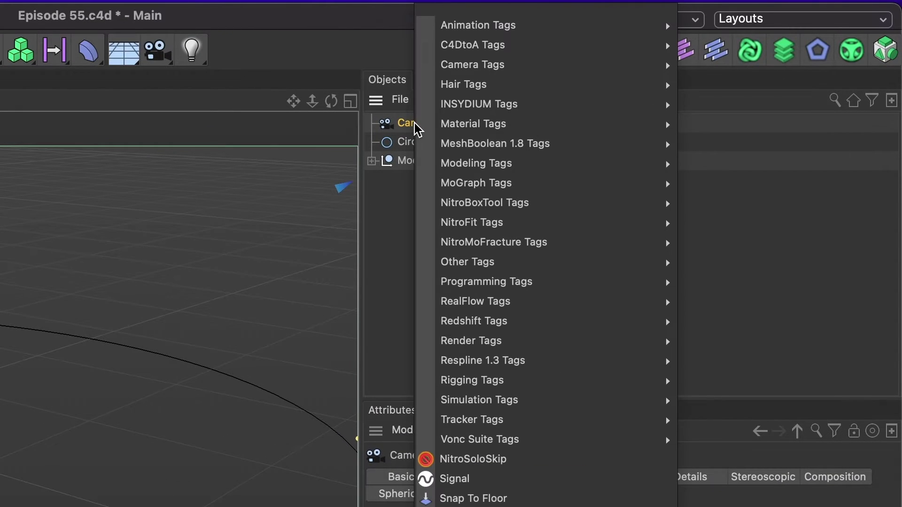
{"action": "mouse_move", "coordinate": [515, 34]}
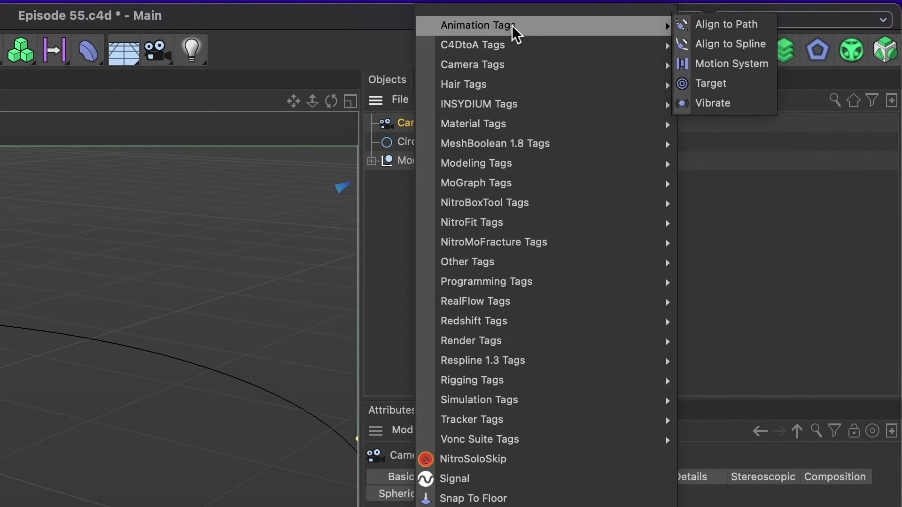
{"action": "left_click", "coordinate": [731, 47]}
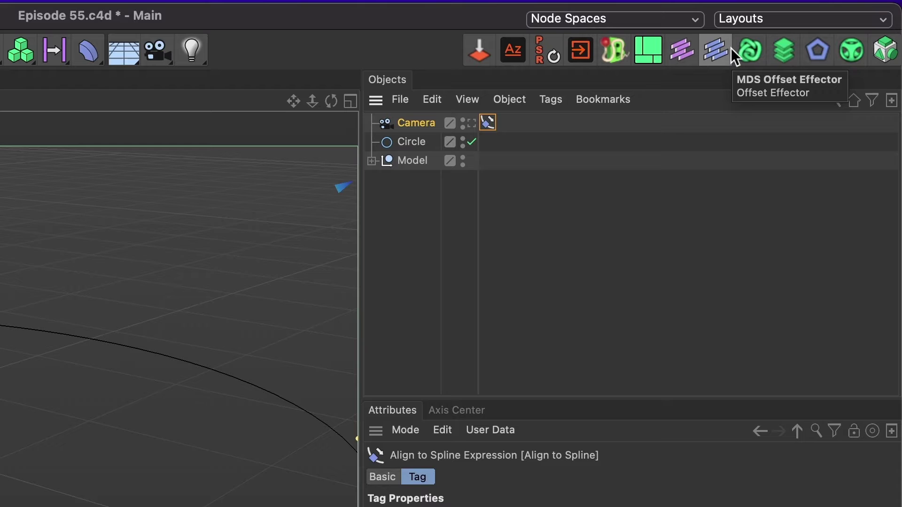
Assign the Circle as the Align to Spline tag's spline path and move the camera to position 16 % along it.
{"action": "left_click", "coordinate": [489, 123]}
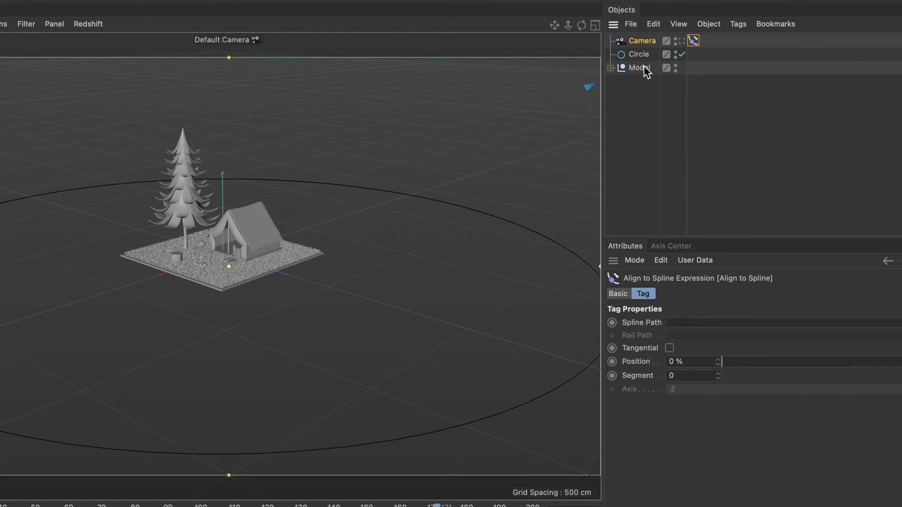
{"action": "left_click_drag", "start_coordinate": [639, 53], "coordinate": [672, 321]}
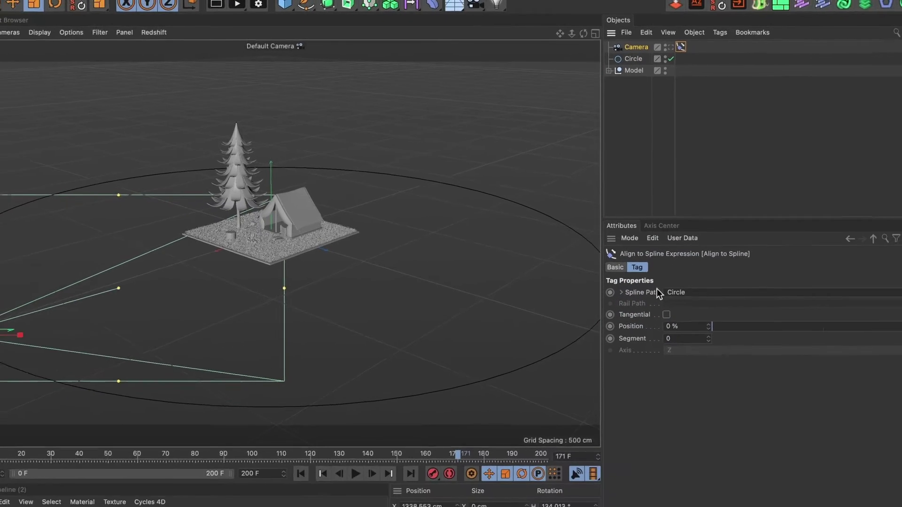
{"action": "left_click_drag", "start_coordinate": [713, 328], "coordinate": [731, 306]}
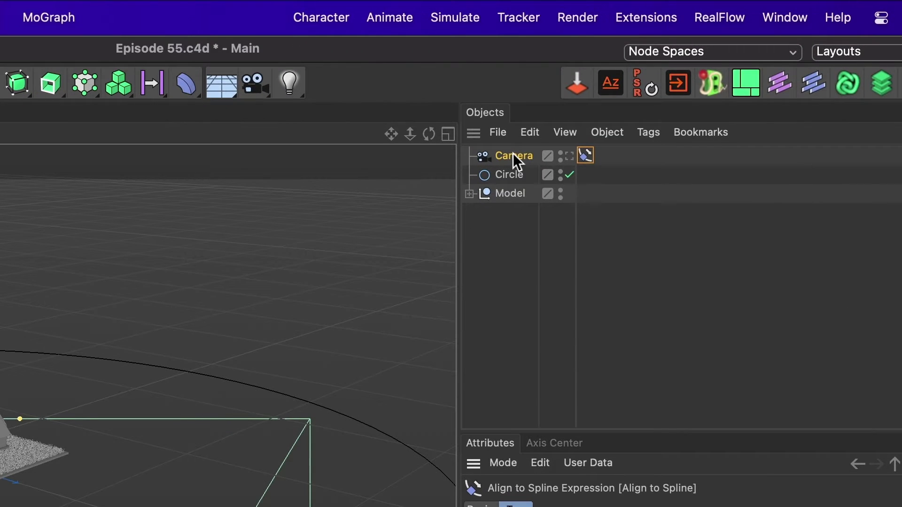
Add a Target tag to the camera and assign Model as its target object.
{"action": "right_click", "coordinate": [513, 155]}
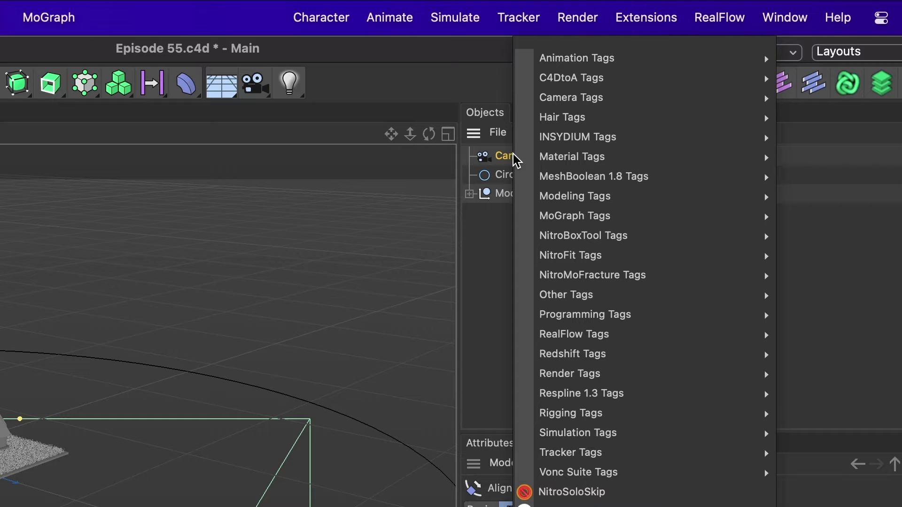
{"action": "mouse_move", "coordinate": [597, 66]}
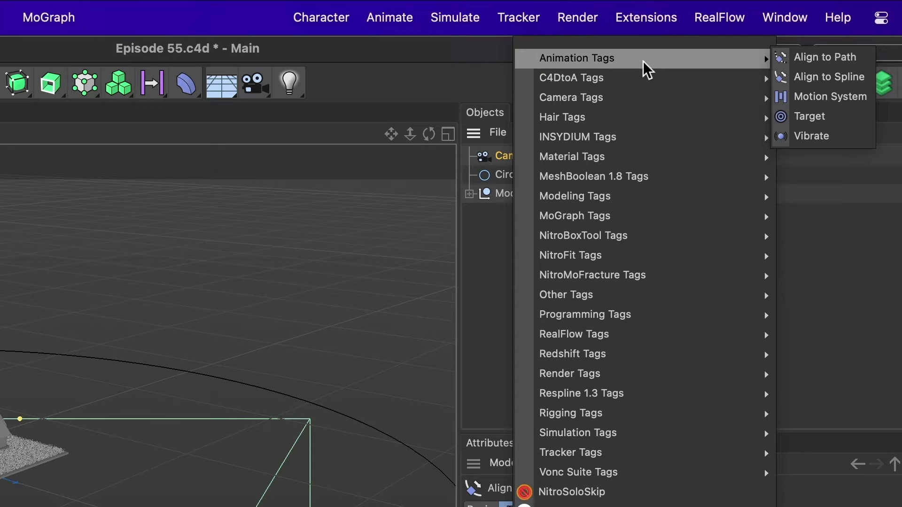
{"action": "left_click", "coordinate": [832, 123]}
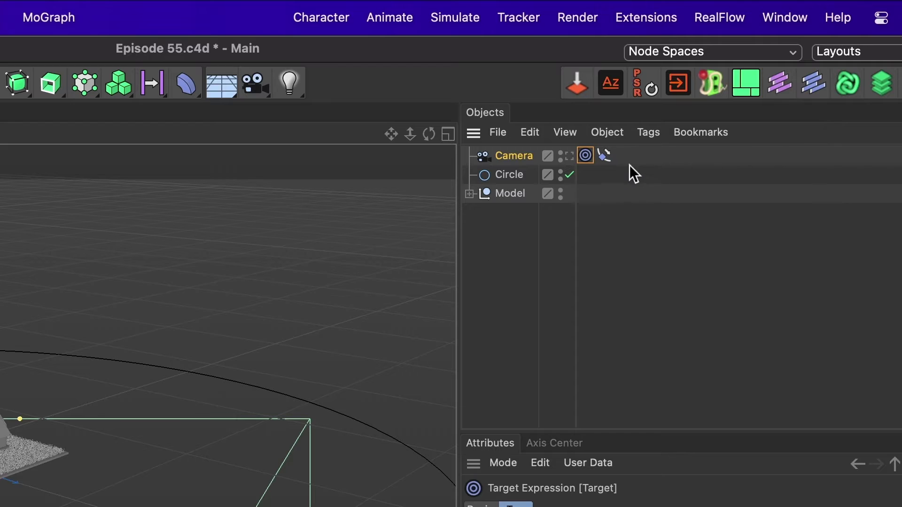
{"action": "left_click", "coordinate": [585, 155]}
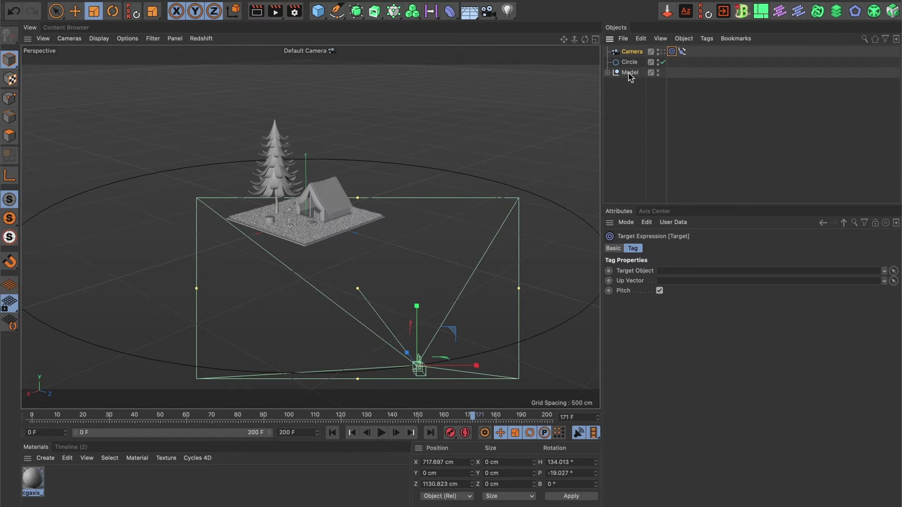
{"action": "left_click_drag", "start_coordinate": [630, 77], "coordinate": [674, 272]}
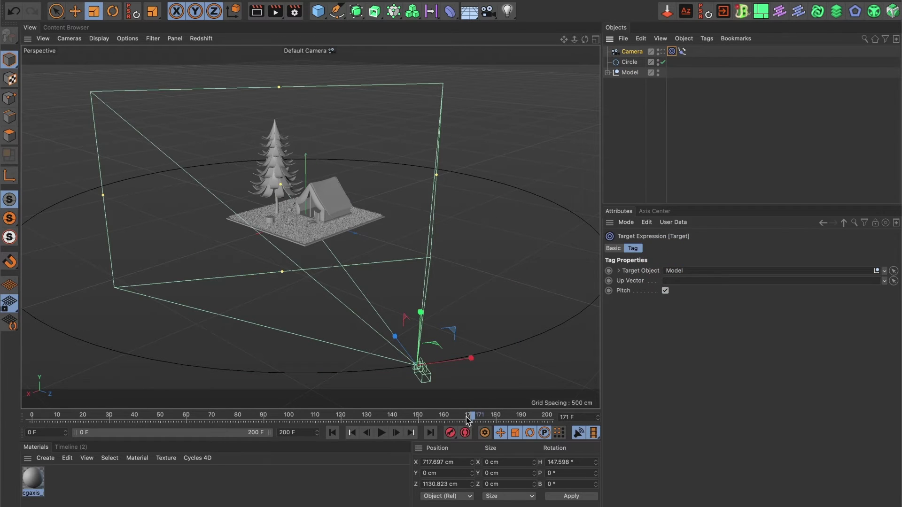
Set the Align to Spline position to 0 % and preview the camera's travel around the circle through the camera view.
{"action": "left_click", "coordinate": [682, 51]}
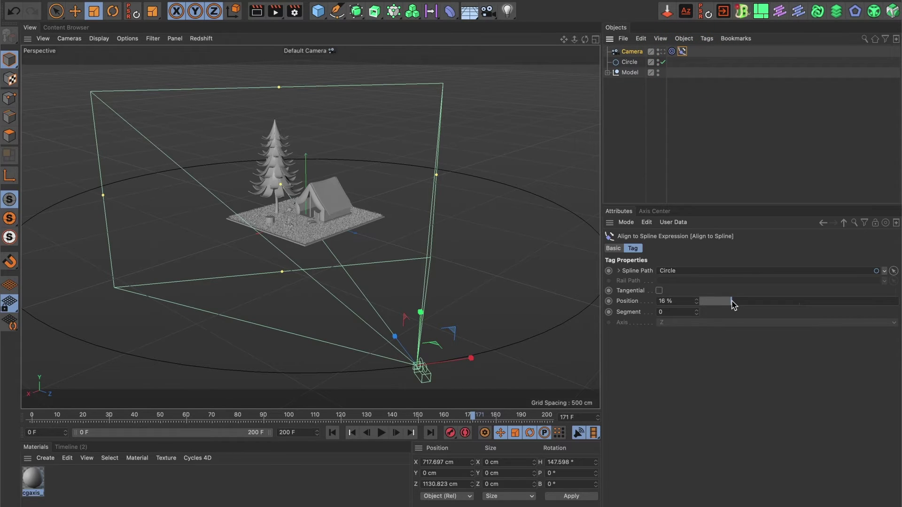
{"action": "left_click_drag", "start_coordinate": [734, 304], "coordinate": [687, 301]}
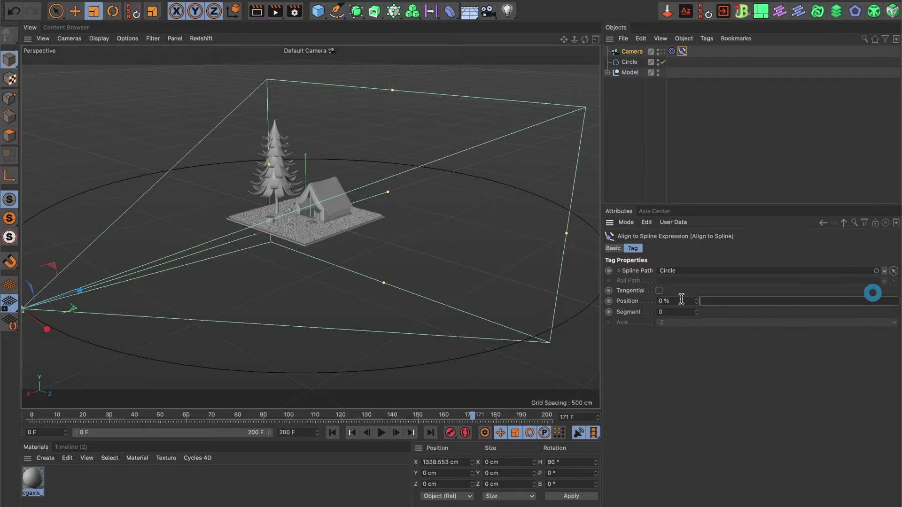
{"action": "left_click", "coordinate": [662, 52]}
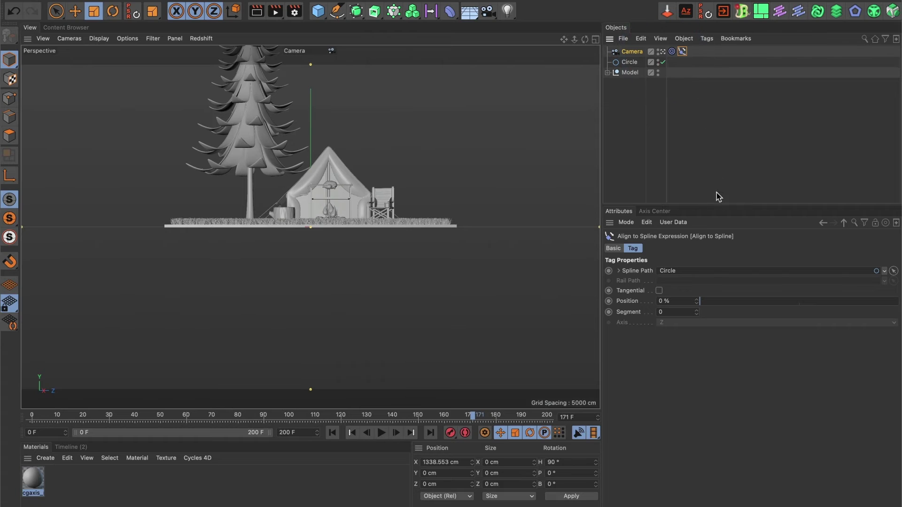
{"action": "mouse_move", "coordinate": [704, 304]}
{"action": "left_mouse_down"}
{"action": "mouse_move", "coordinate": [858, 306]}
{"action": "mouse_move", "coordinate": [700, 305]}
{"action": "left_mouse_up"}
{"action": "left_click", "coordinate": [663, 53]}
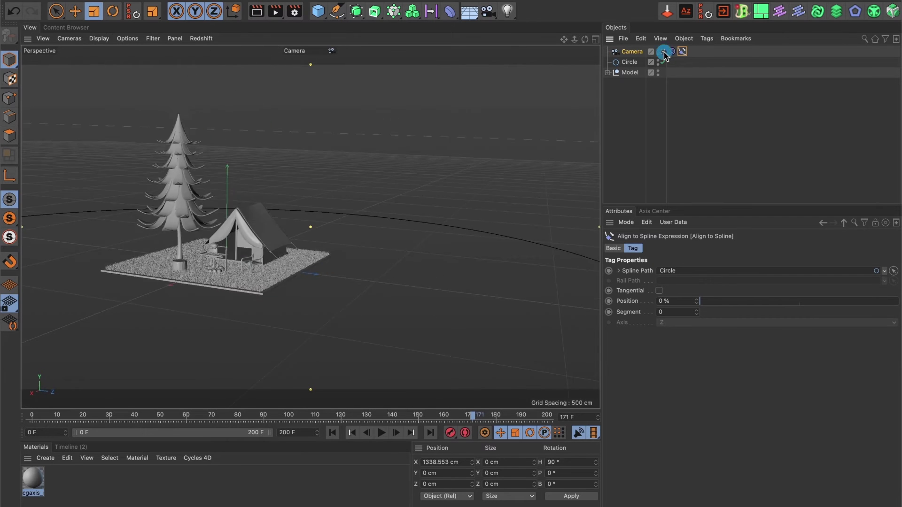
Make the circle spline editable and switch to Points mode.
{"action": "left_click", "coordinate": [630, 62]}
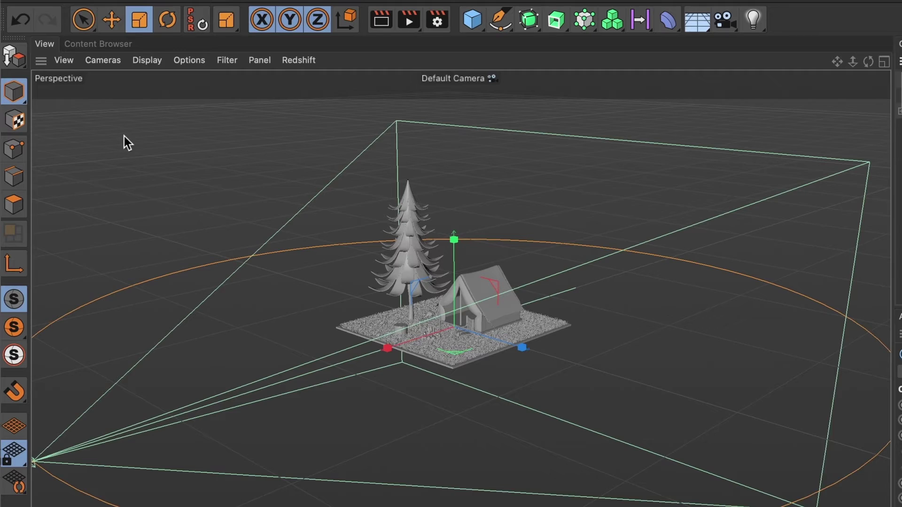
{"action": "left_click", "coordinate": [14, 58]}
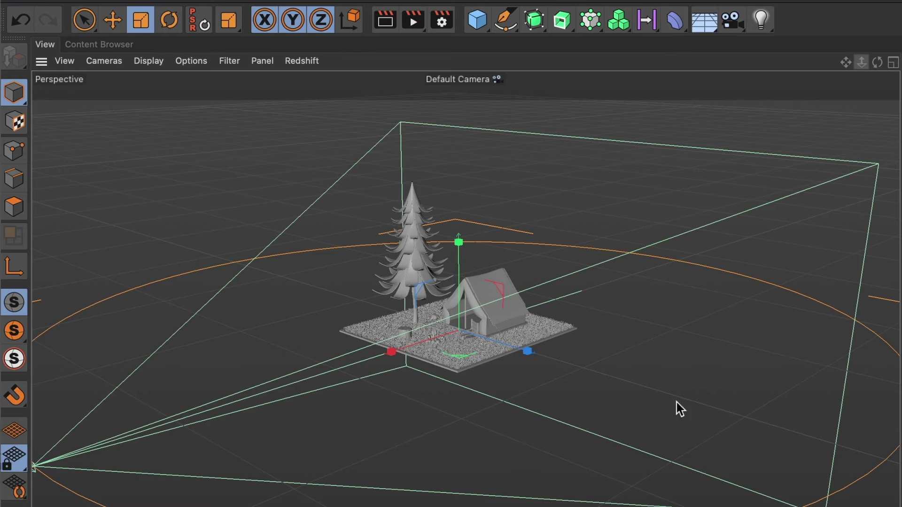
{"action": "scroll", "coordinate": [678, 409], "scroll_direction": "down", "scroll_amount": 5}
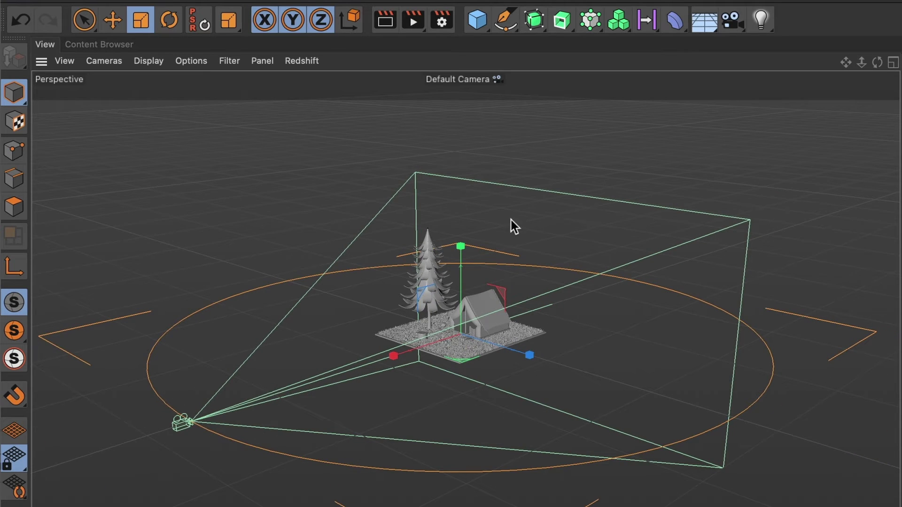
{"action": "left_click", "coordinate": [9, 157]}
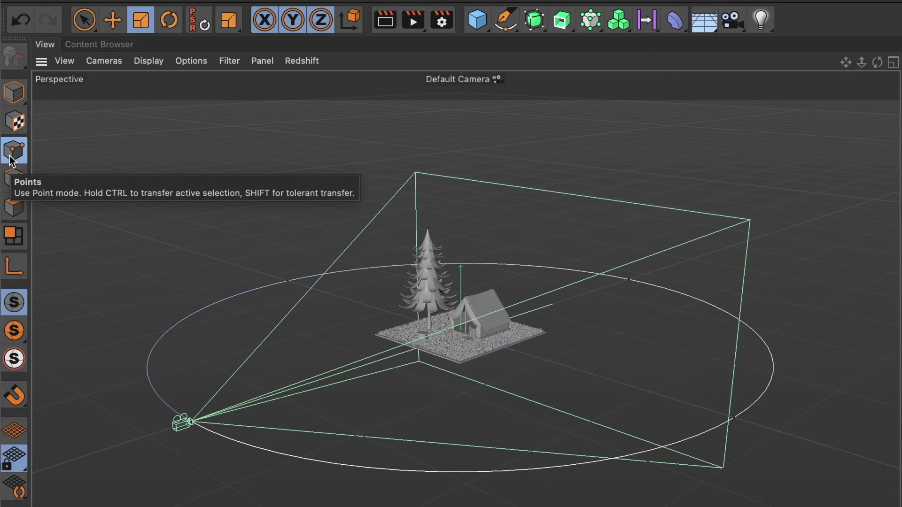
Raise the circle's back-left point, behind the tree, vertically along the Y axis.
{"action": "left_click", "coordinate": [288, 282]}
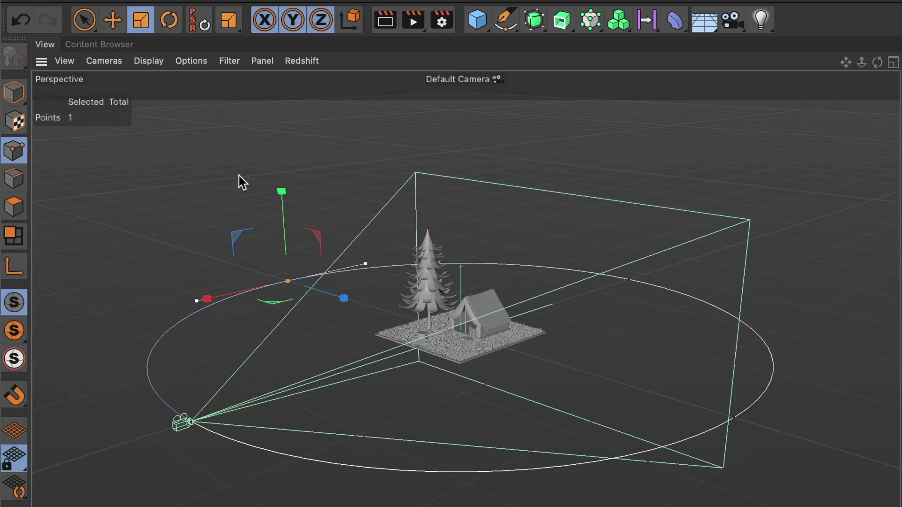
{"action": "key", "text": "e"}
{"action": "left_click_drag", "start_coordinate": [281, 200], "coordinate": [288, 156]}
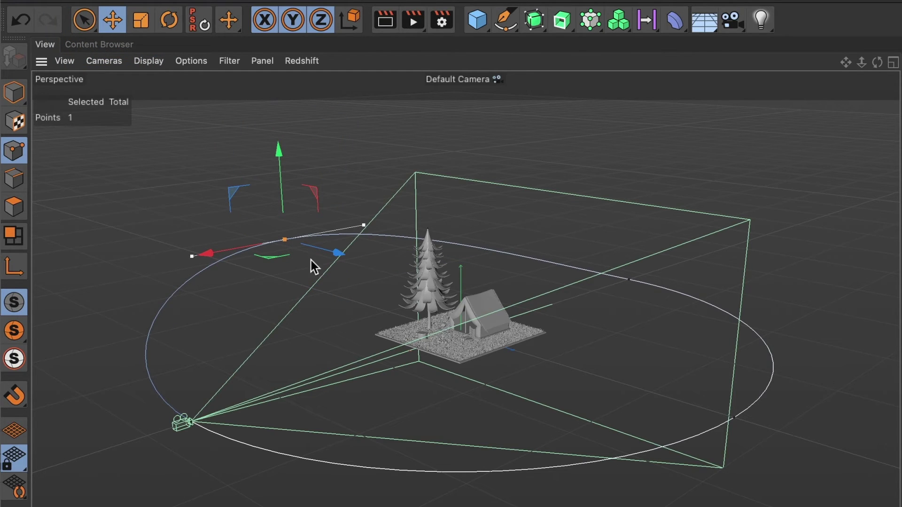
Raise the circle's point on the right of the campsite to about 604 cm along the Y axis.
{"action": "left_click", "coordinate": [736, 418]}
{"action": "left_click_drag", "start_coordinate": [739, 373], "coordinate": [757, 288]}
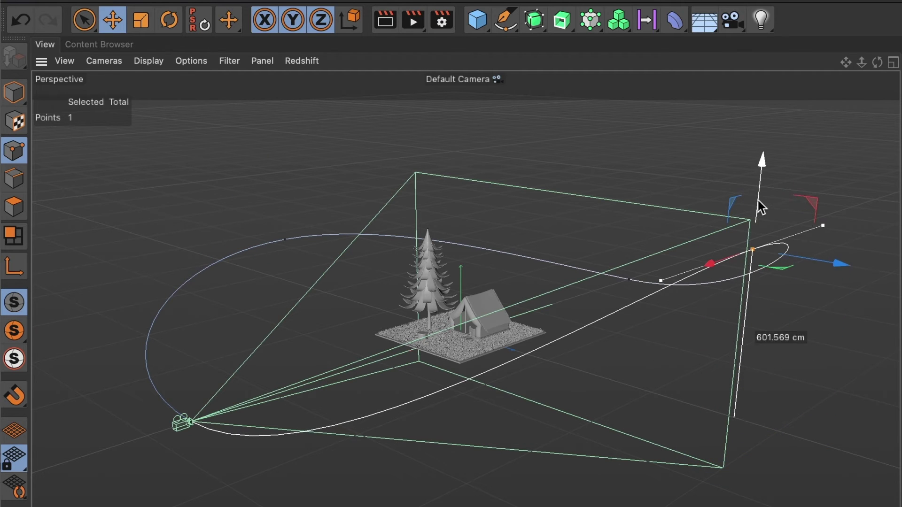
{"action": "left_click_drag", "start_coordinate": [758, 200], "coordinate": [757, 200]}
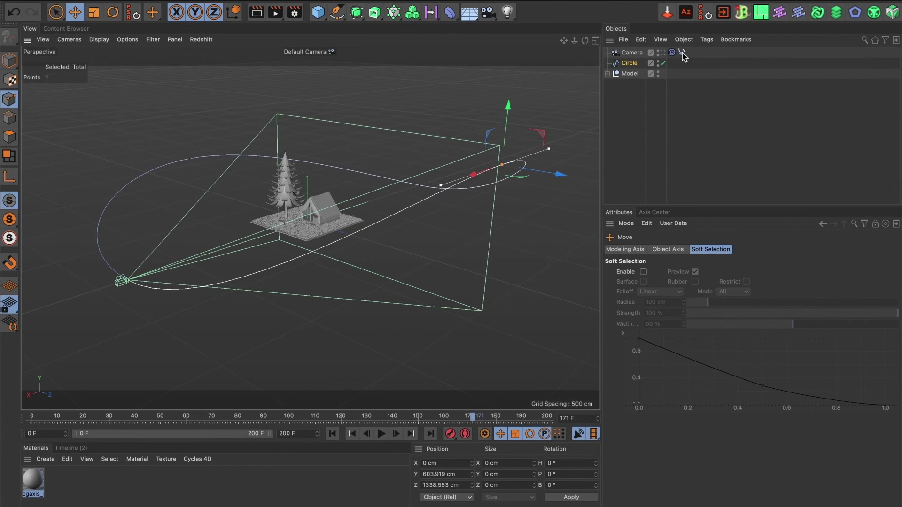
Keyframe the camera's Align to Spline position at 0 % on frame 0.
{"action": "left_click", "coordinate": [682, 53]}
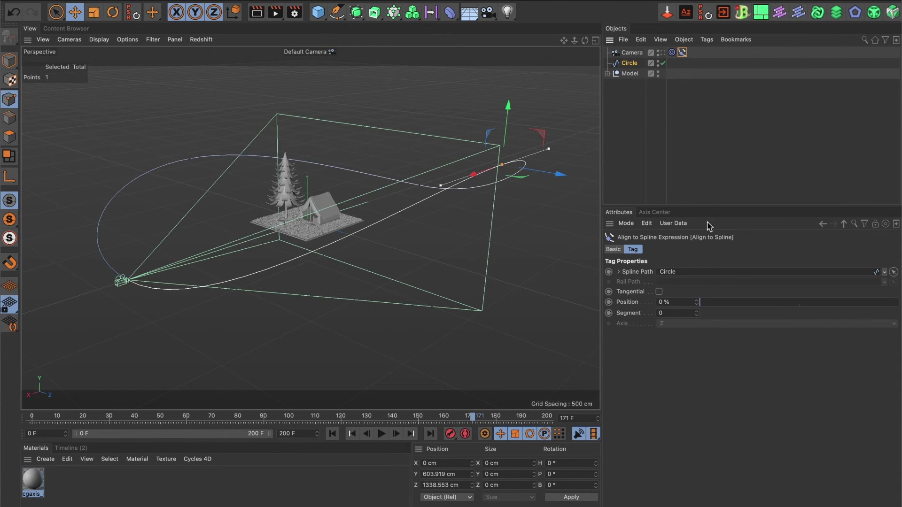
{"action": "mouse_move", "coordinate": [700, 307]}
{"action": "left_mouse_down"}
{"action": "mouse_move", "coordinate": [858, 304]}
{"action": "mouse_move", "coordinate": [699, 309]}
{"action": "left_mouse_up"}
{"action": "left_click", "coordinate": [22, 420]}
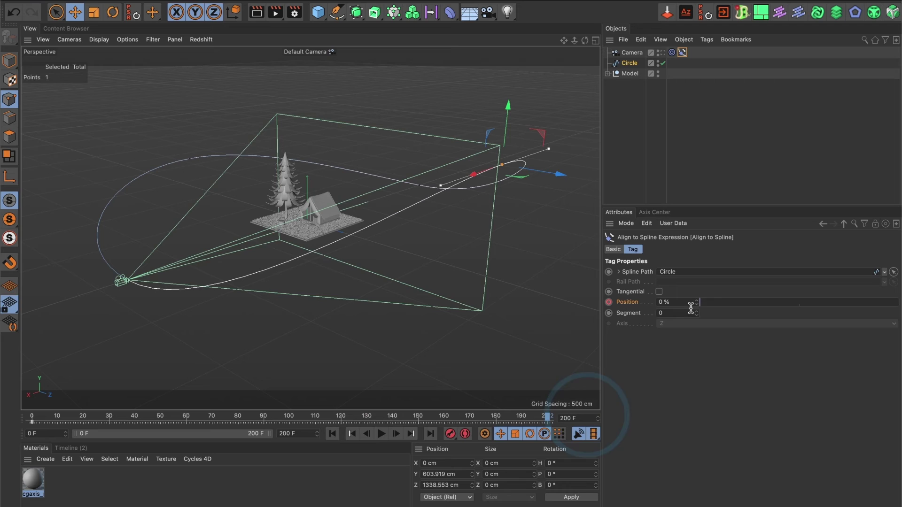
Keyframe the camera's Align to Spline position at 100 % on frame 200.
{"action": "left_click_drag", "start_coordinate": [701, 302], "coordinate": [901, 313]}
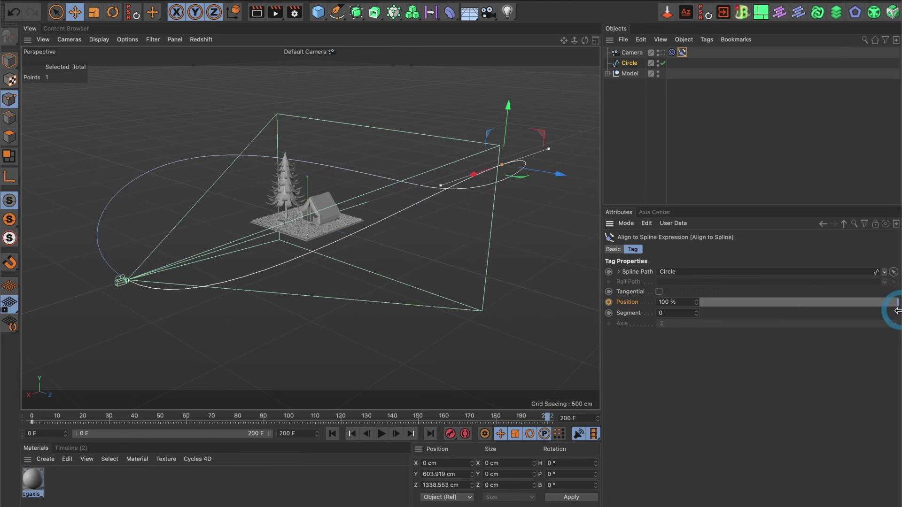
{"action": "left_click", "coordinate": [609, 303]}
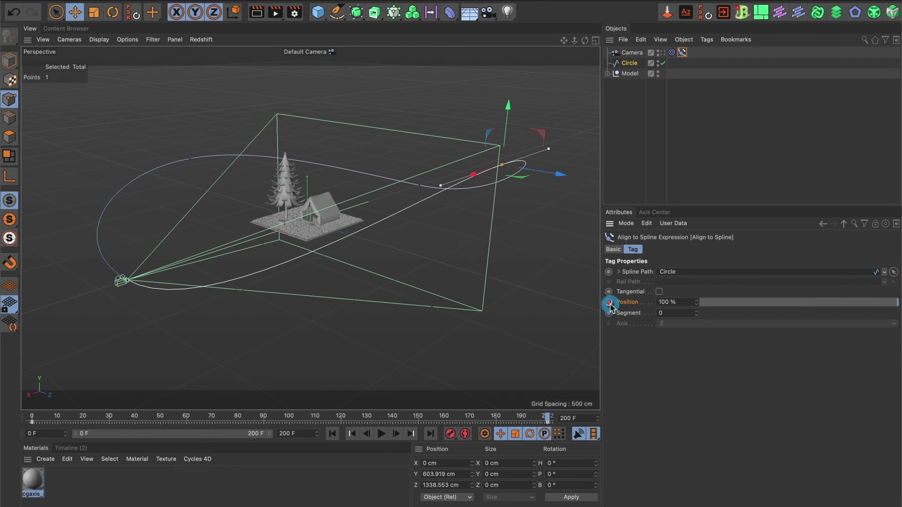
Set the interpolation of the position keyframes at frames 200 and 0 to Linear.
{"action": "left_click", "coordinate": [548, 423]}
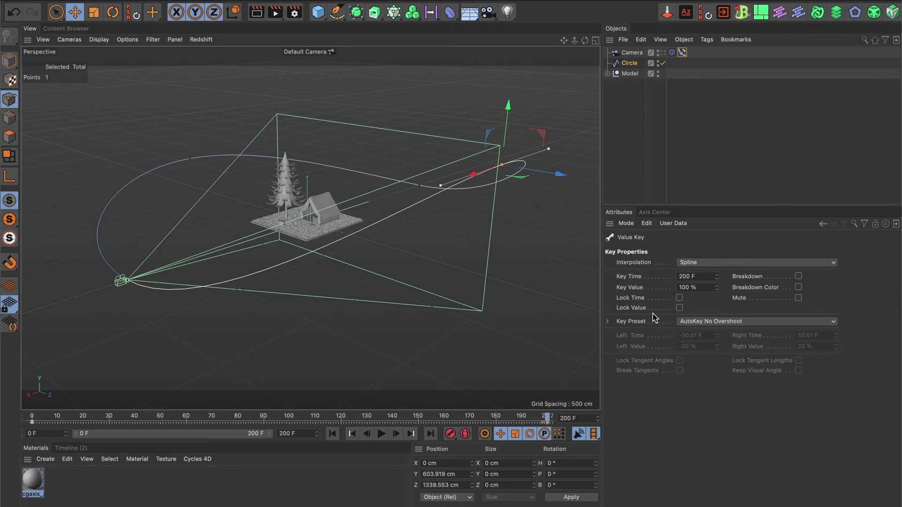
{"action": "left_click", "coordinate": [694, 262]}
{"action": "left_click", "coordinate": [693, 280]}
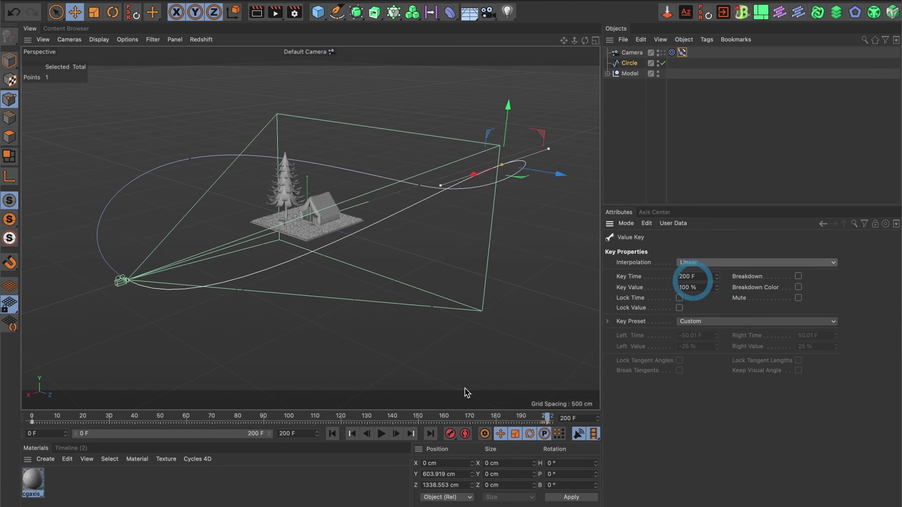
{"action": "left_click", "coordinate": [31, 422]}
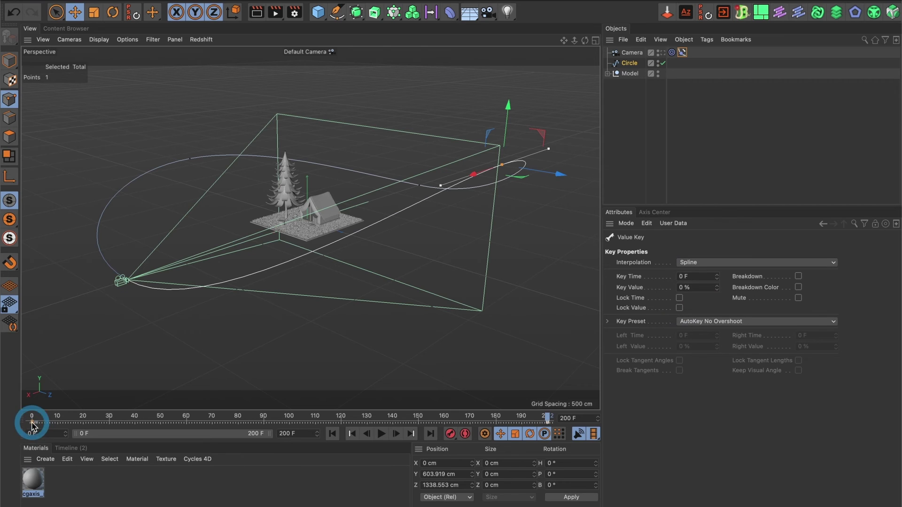
{"action": "left_click", "coordinate": [752, 263]}
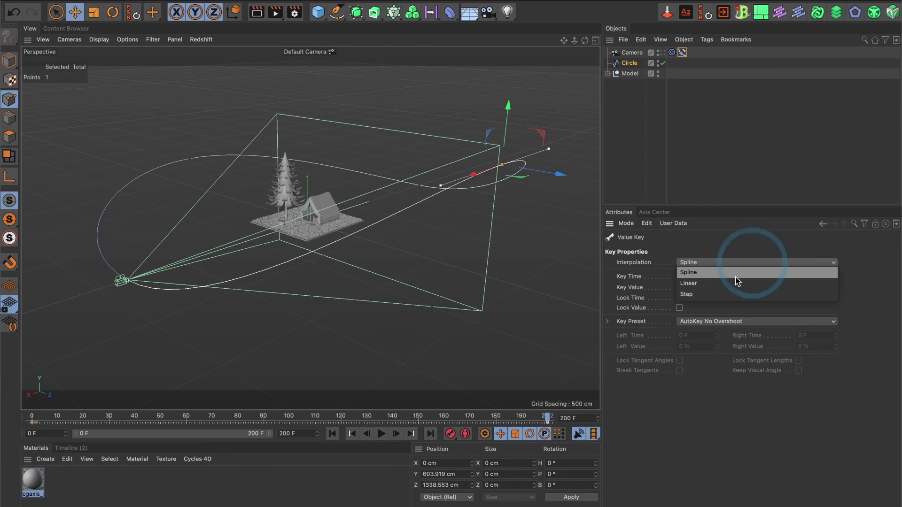
{"action": "left_click", "coordinate": [736, 280]}
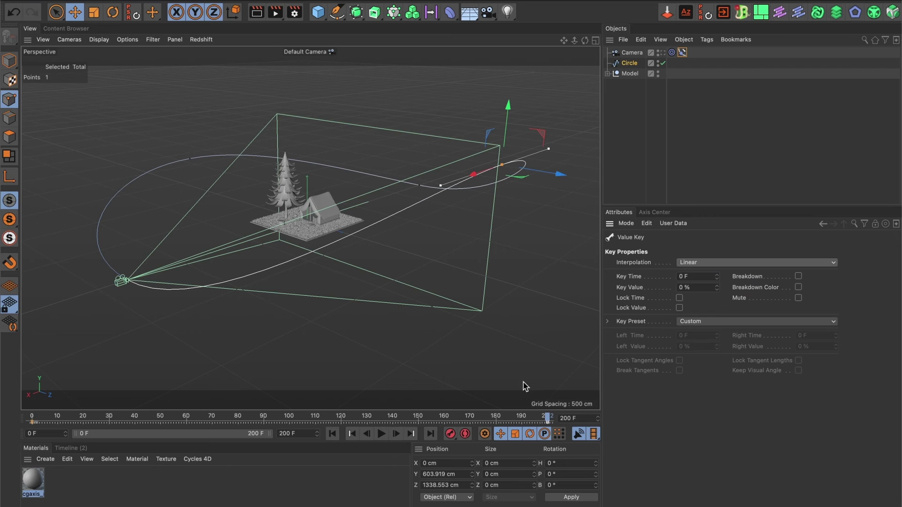
Play the orbit animation and view it through the camera.
{"action": "left_click", "coordinate": [383, 434]}
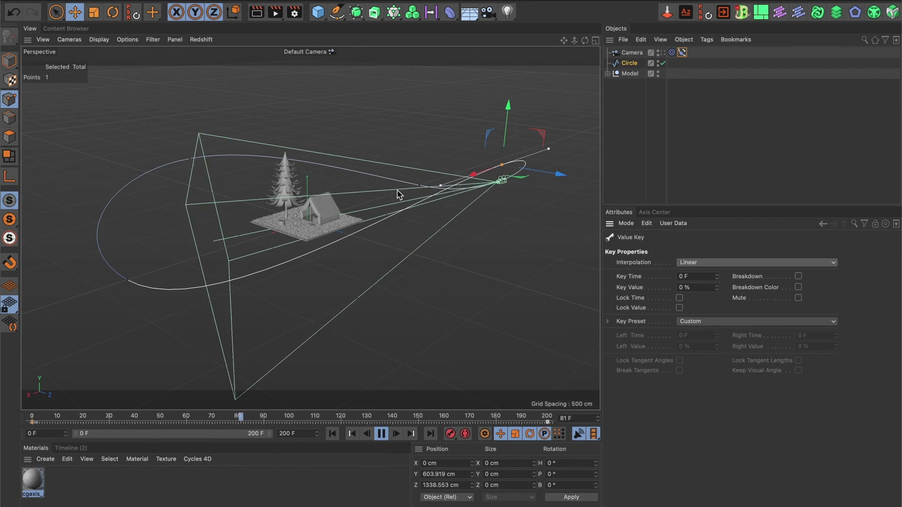
{"action": "left_click", "coordinate": [662, 53]}
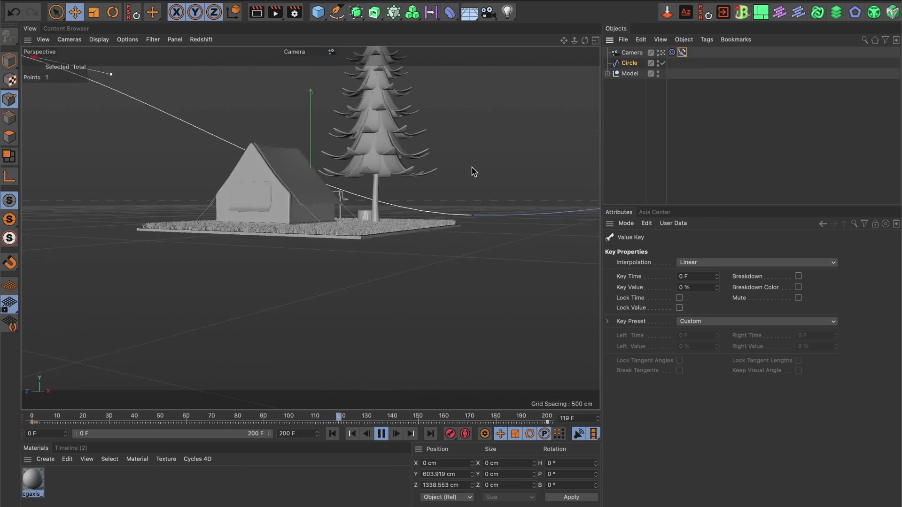